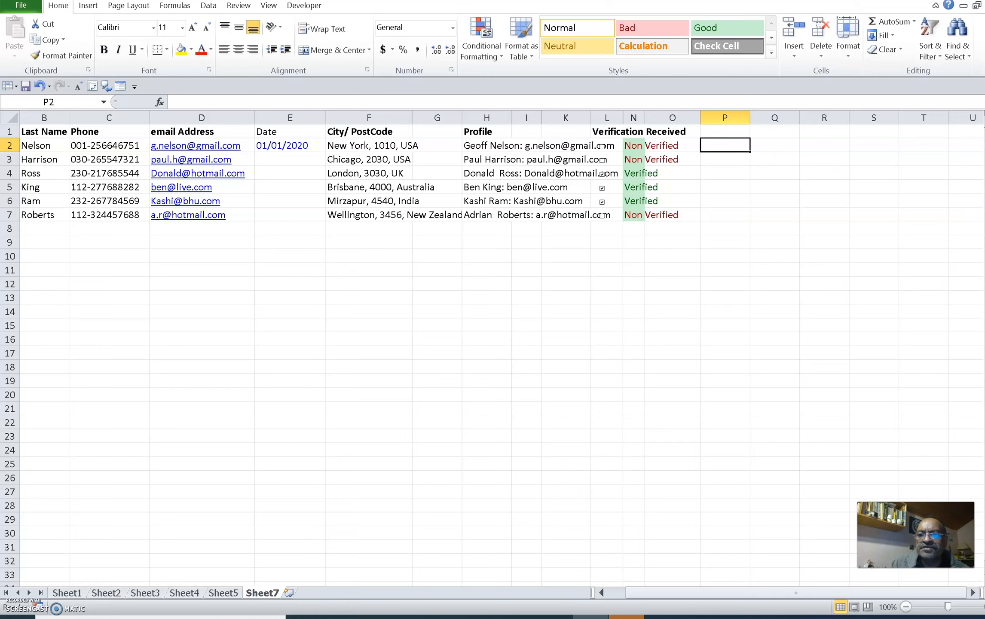
Enter the formula =LEFT(C2,3) in P2 to extract the first three characters of the phone number
text(=)
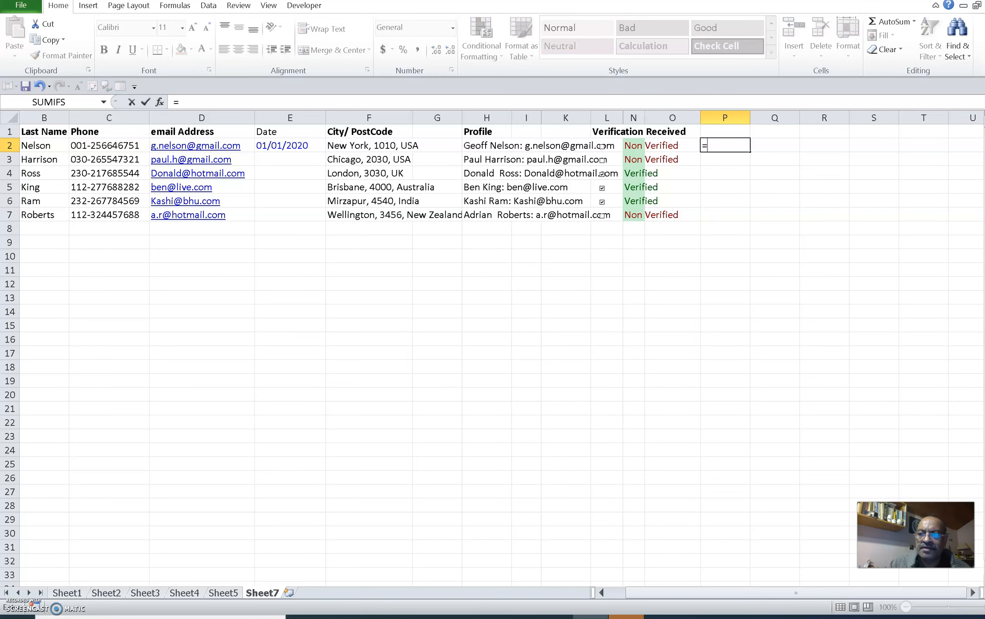
text(l)
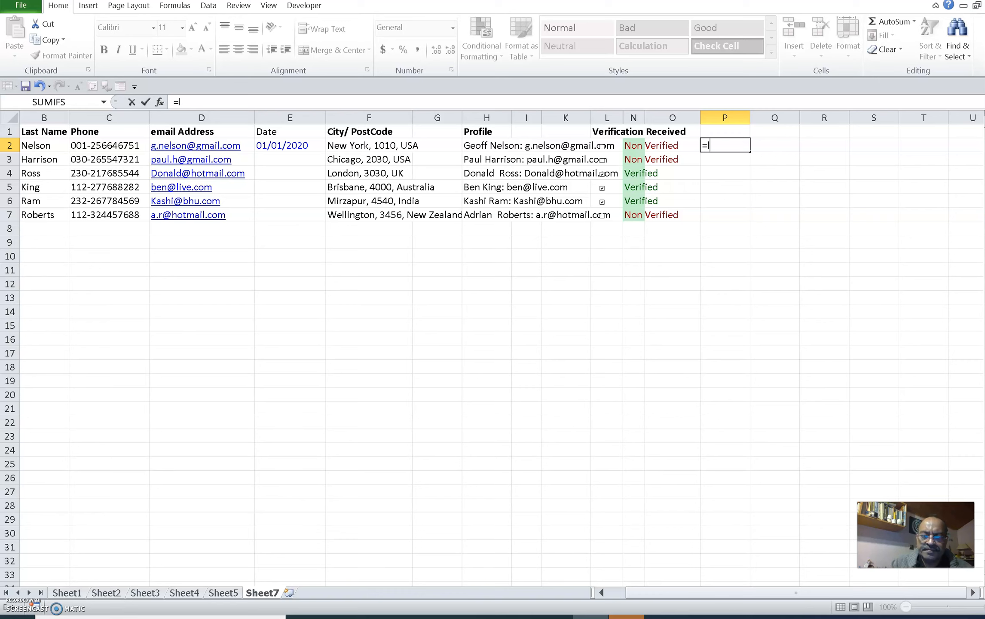
text(eft)
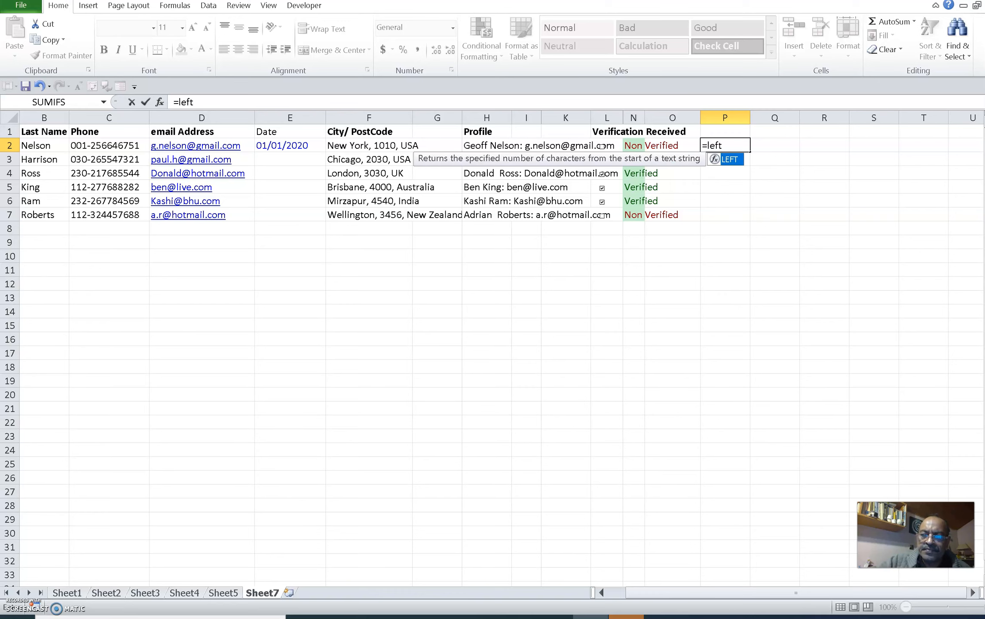
text(()
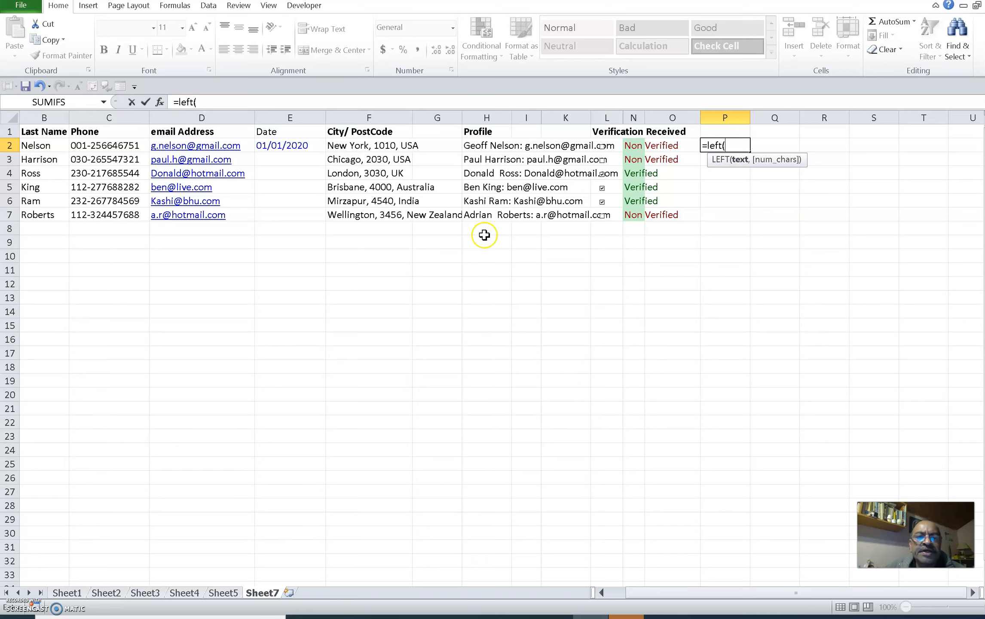
click(102, 146)
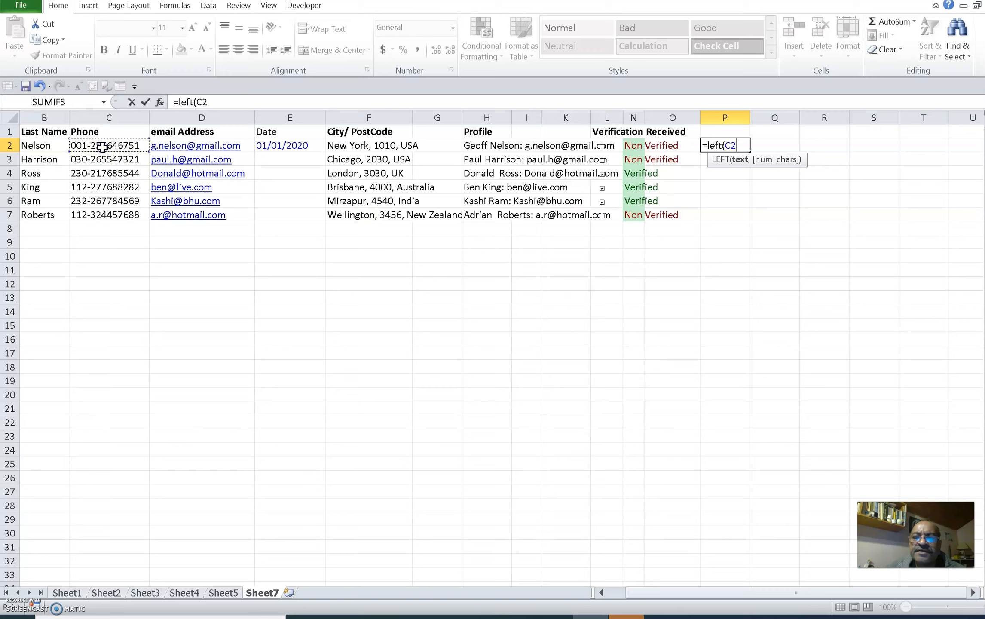
text(,)
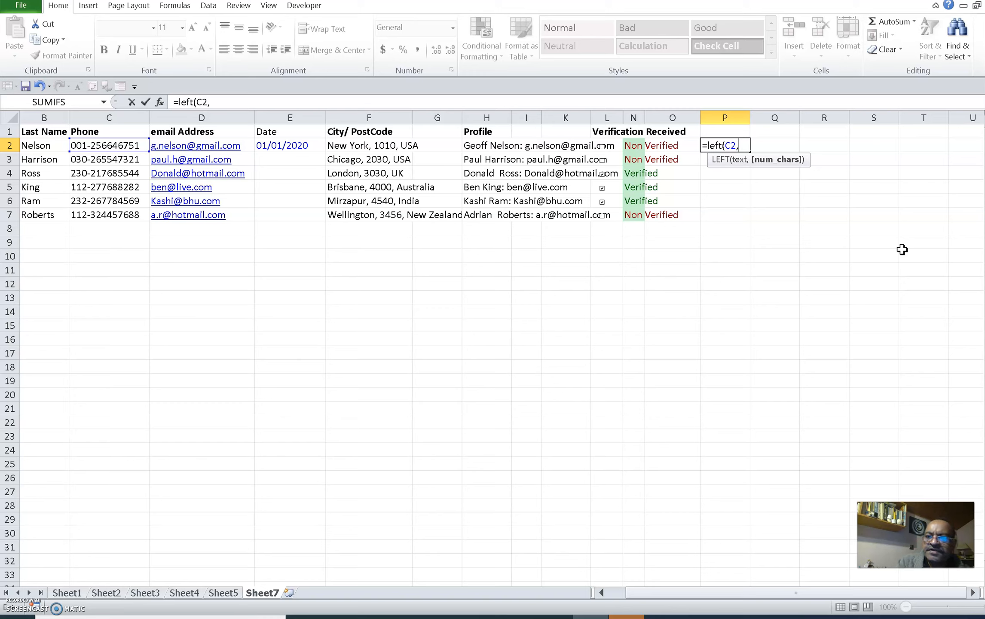
text(3))
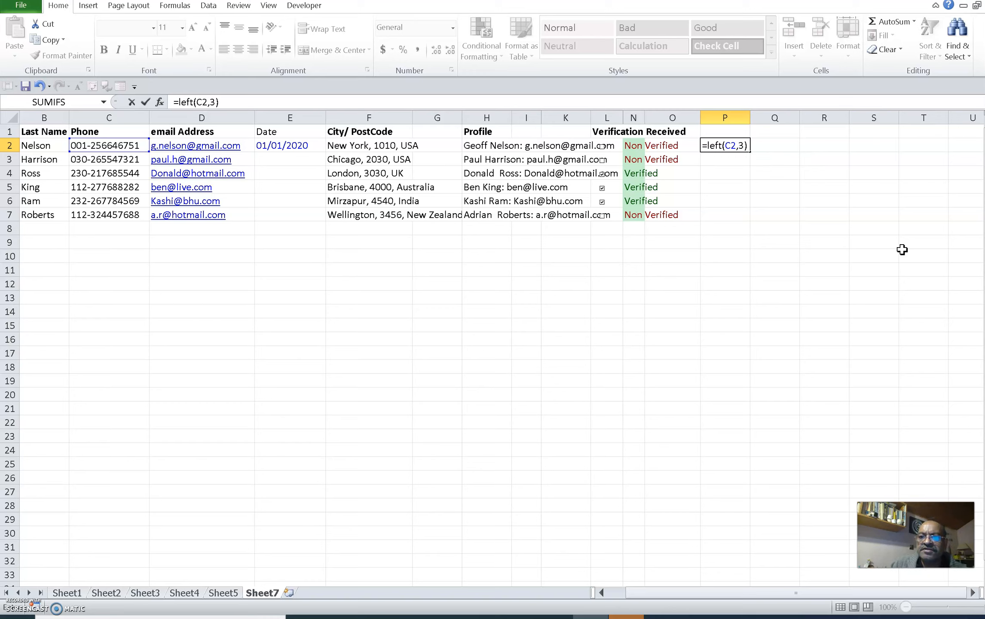
key(Return)
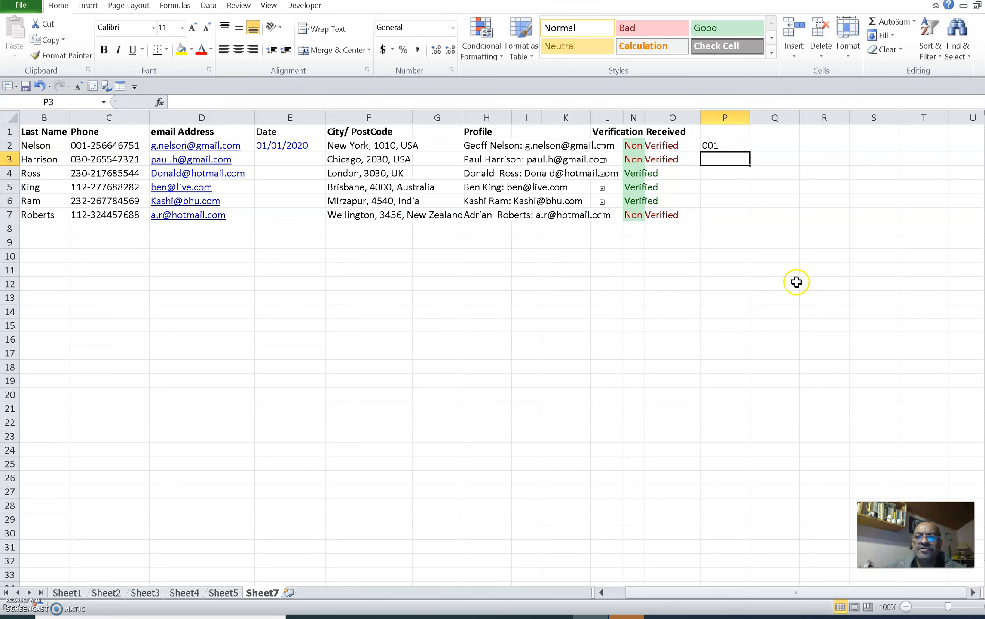
Fill the LEFT formula from P2 down to P7
click(731, 146)
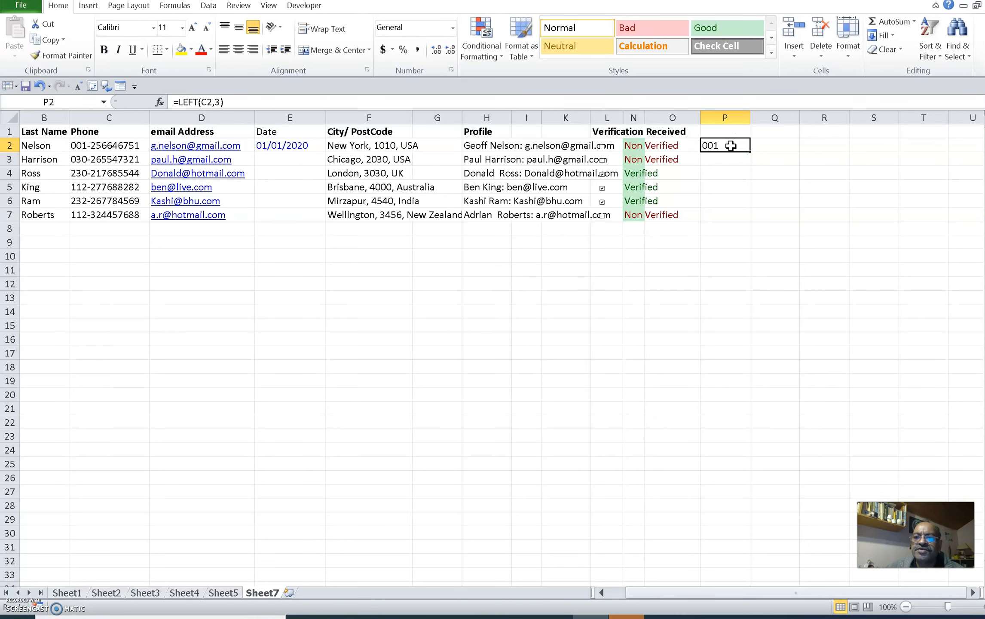
drag(750, 151, 750, 218)
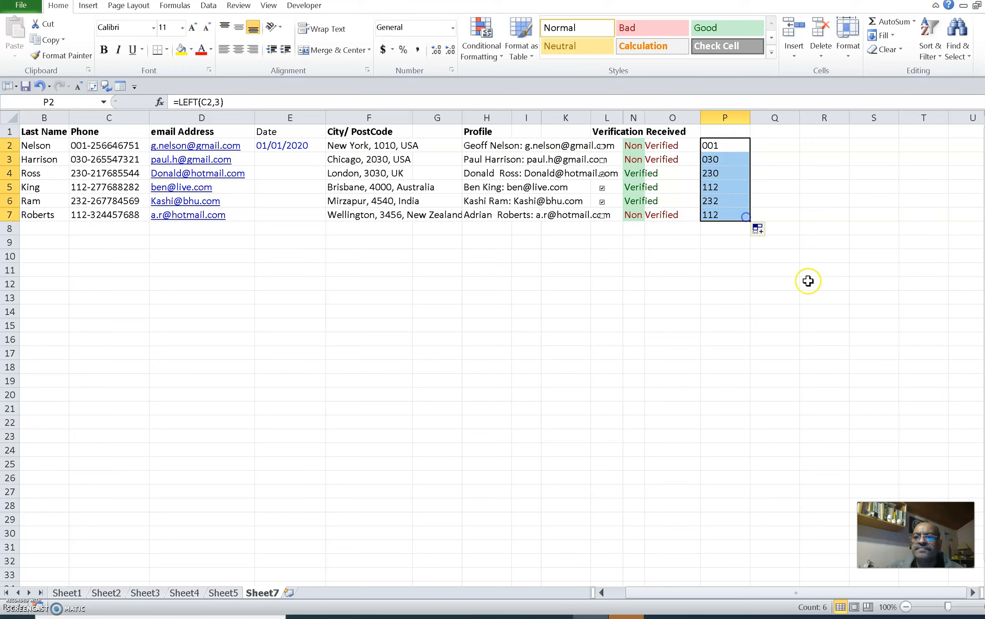
drag(796, 280, 818, 280)
Adjust the width of the Profile column H to make it slightly narrower
click(714, 134)
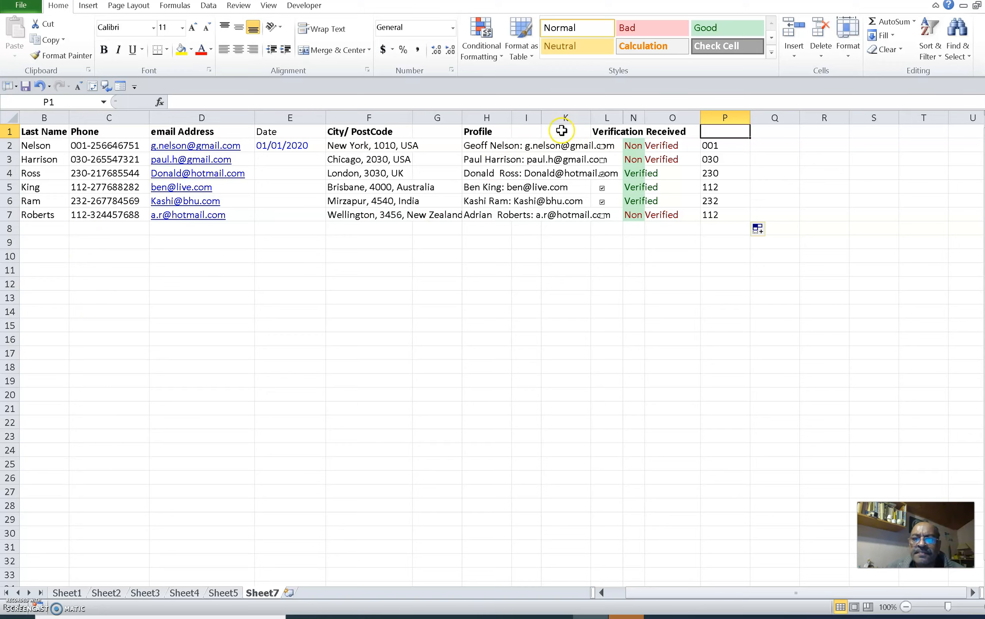
drag(512, 117, 554, 117)
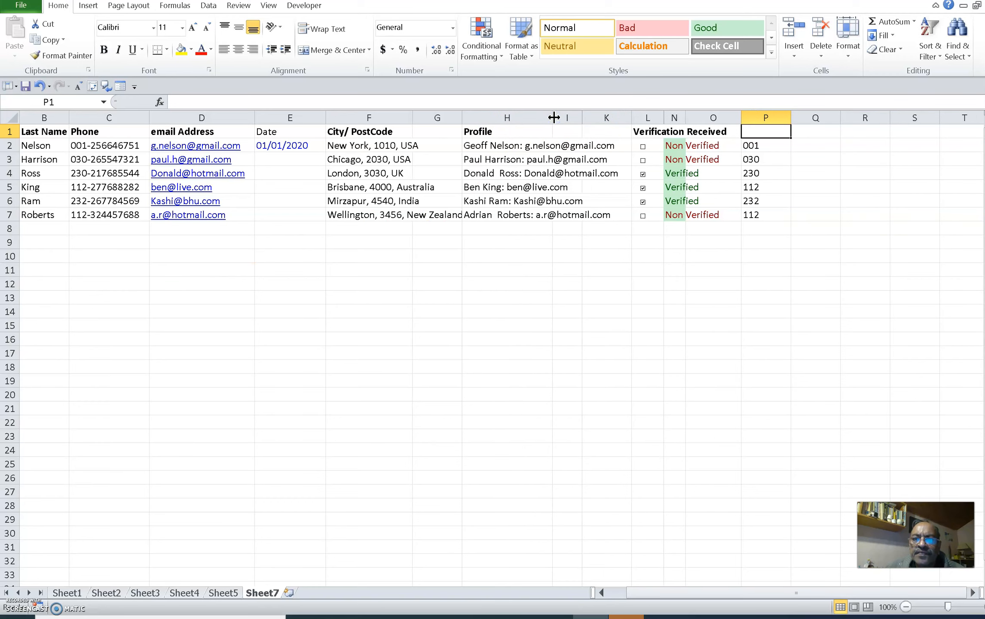
drag(553, 119, 499, 120)
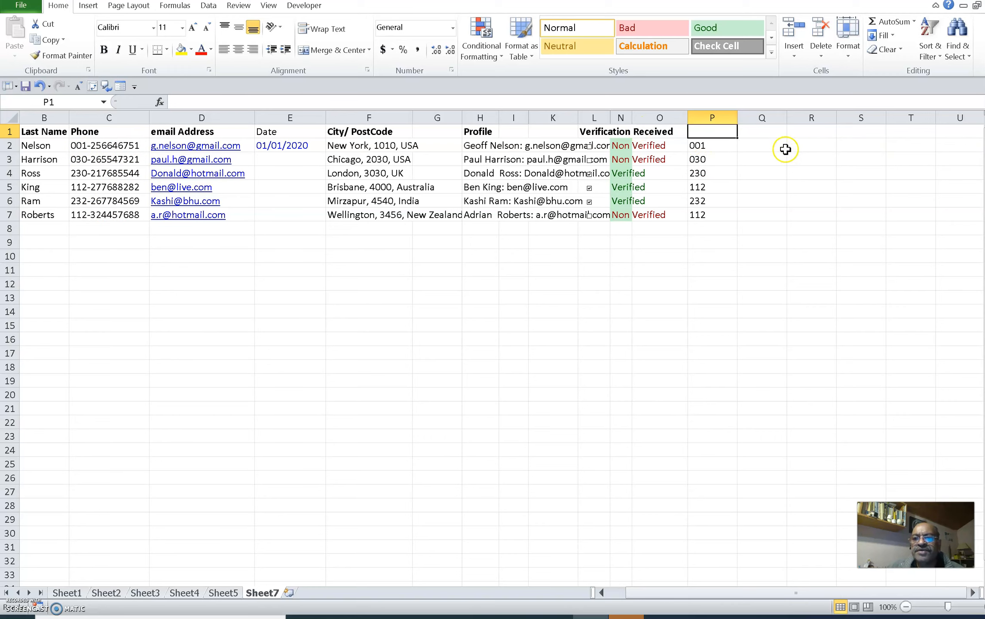
Enter the formula =RIGHT(C2,9) in Q2 to extract the last nine characters of the phone number
click(772, 135)
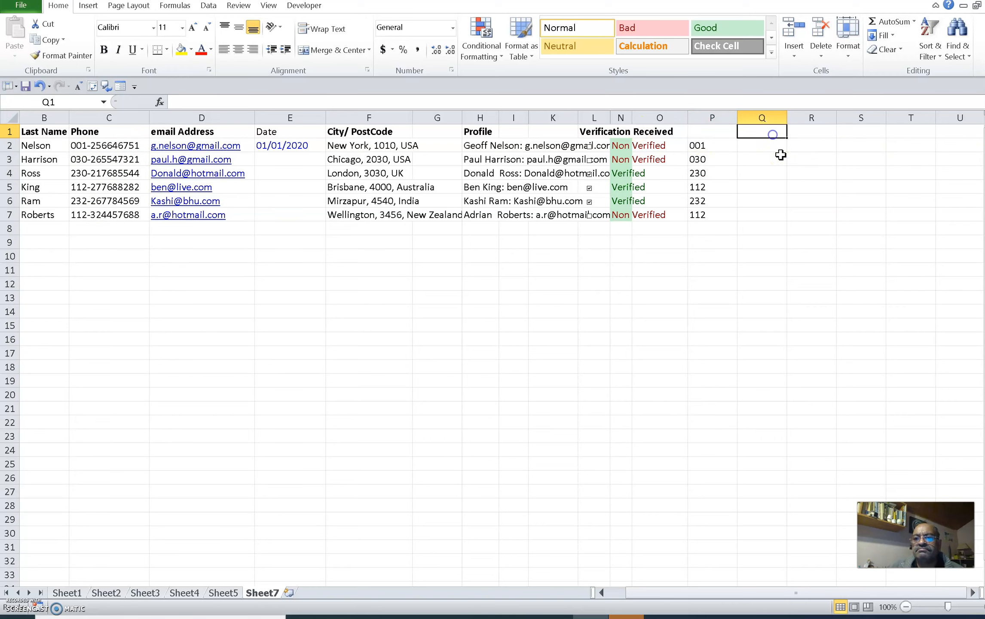
click(760, 150)
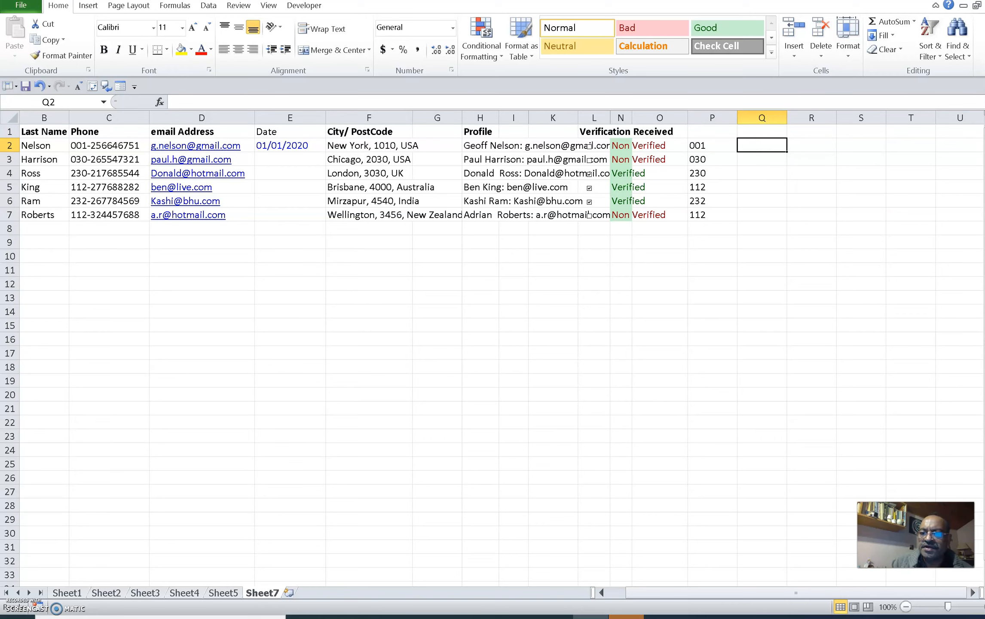
text(=r)
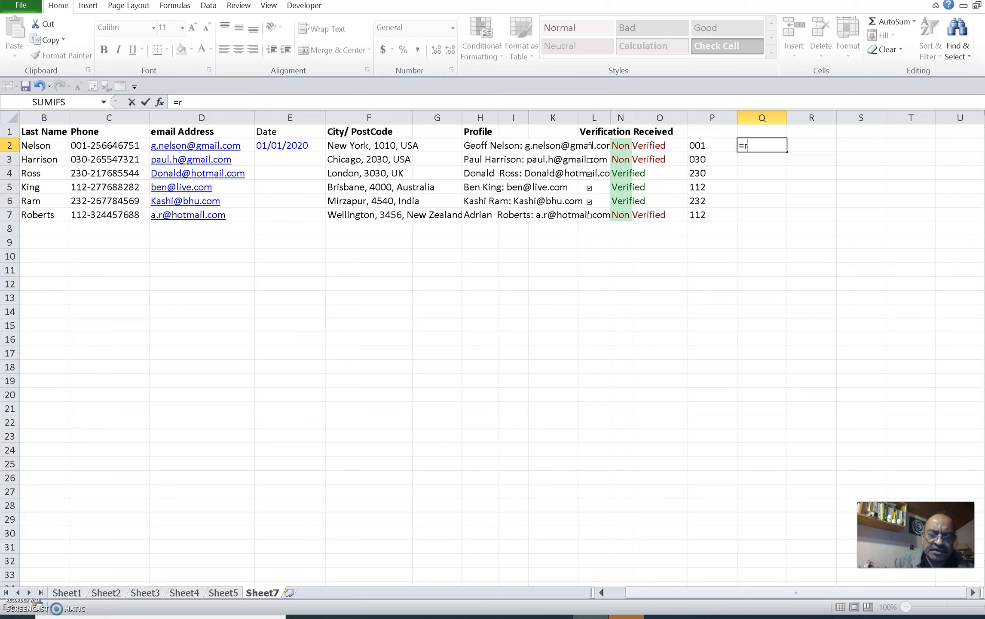
text(ight)
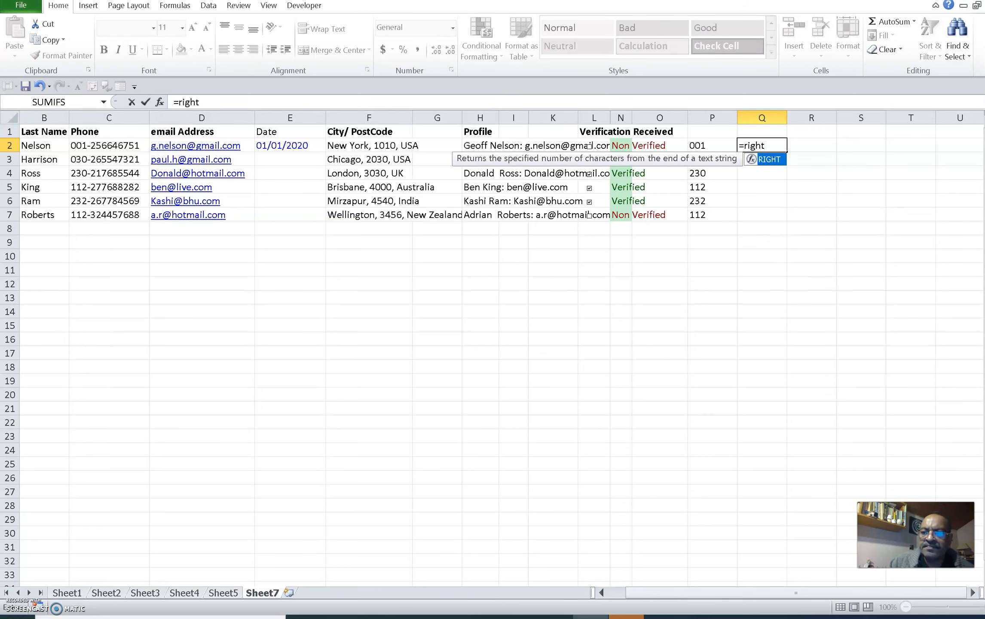
text(()
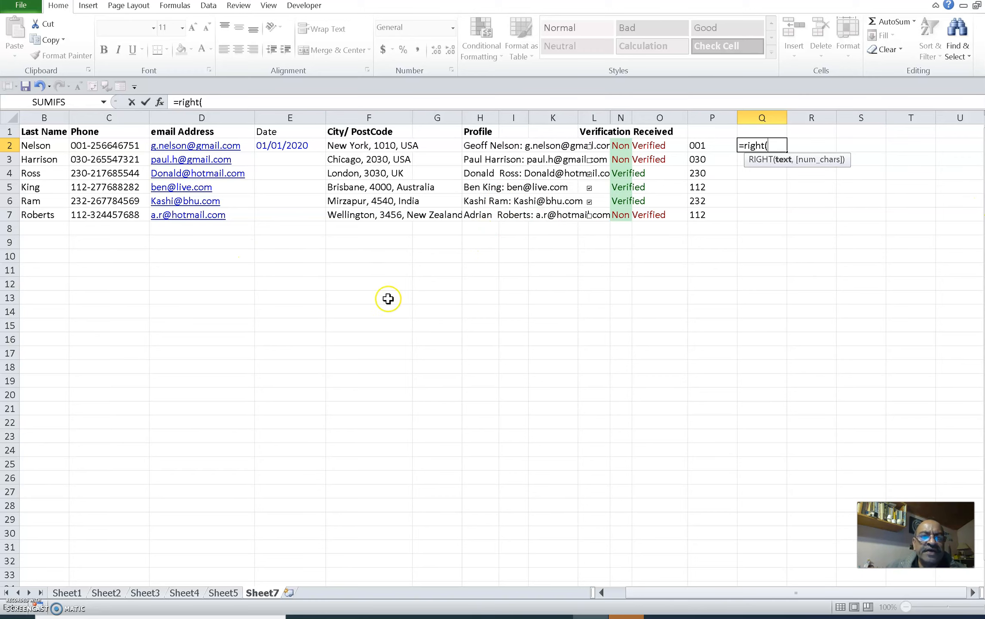
click(113, 148)
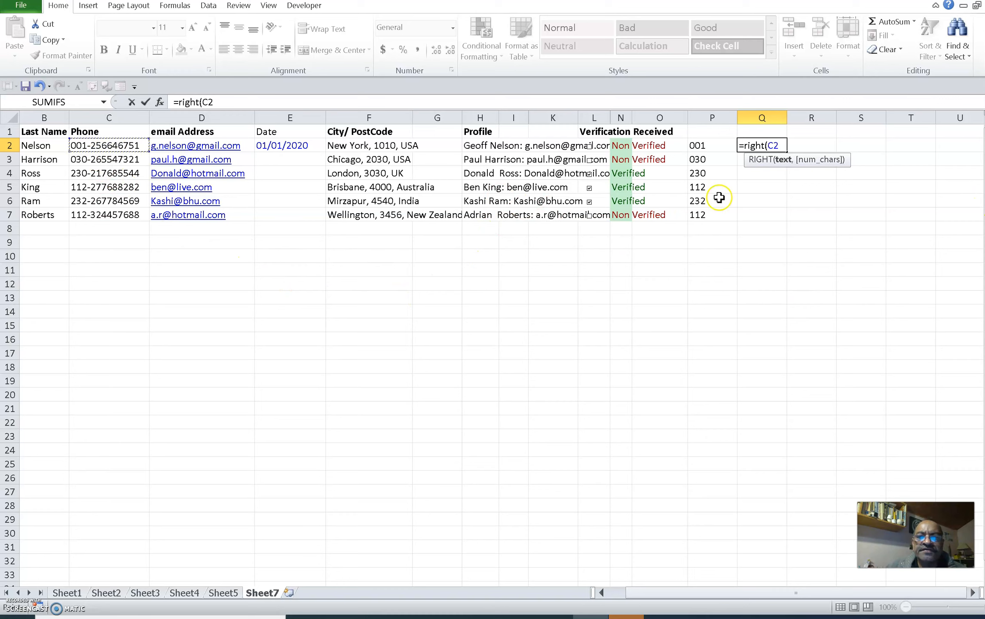
text(,)
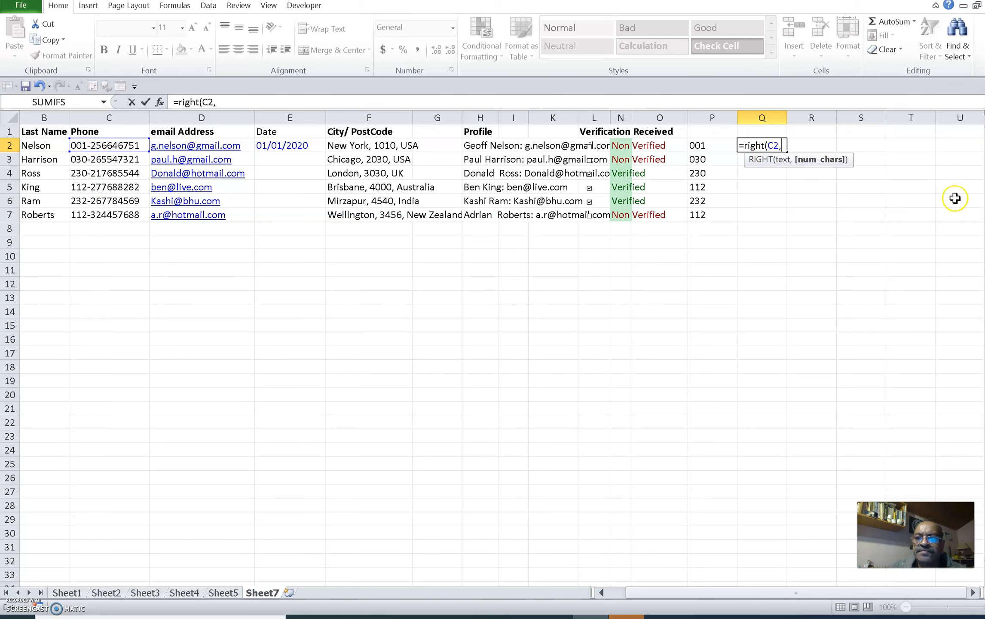
text())
key(Return)
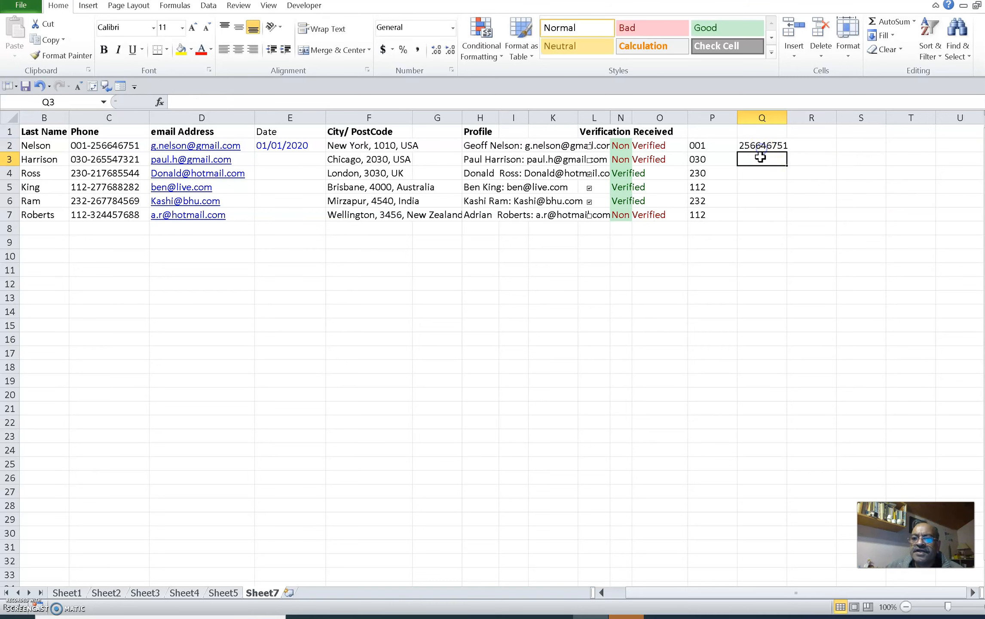
Fill the RIGHT formula from Q2 down to Q7 and widen column Q slightly
click(762, 144)
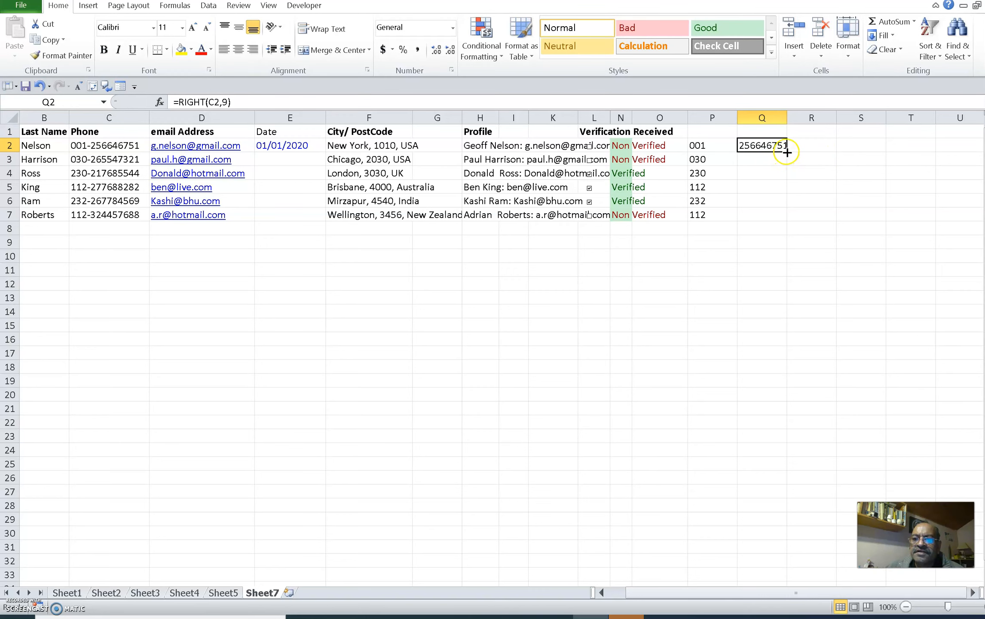
drag(787, 153, 787, 222)
click(832, 284)
drag(787, 118, 790, 119)
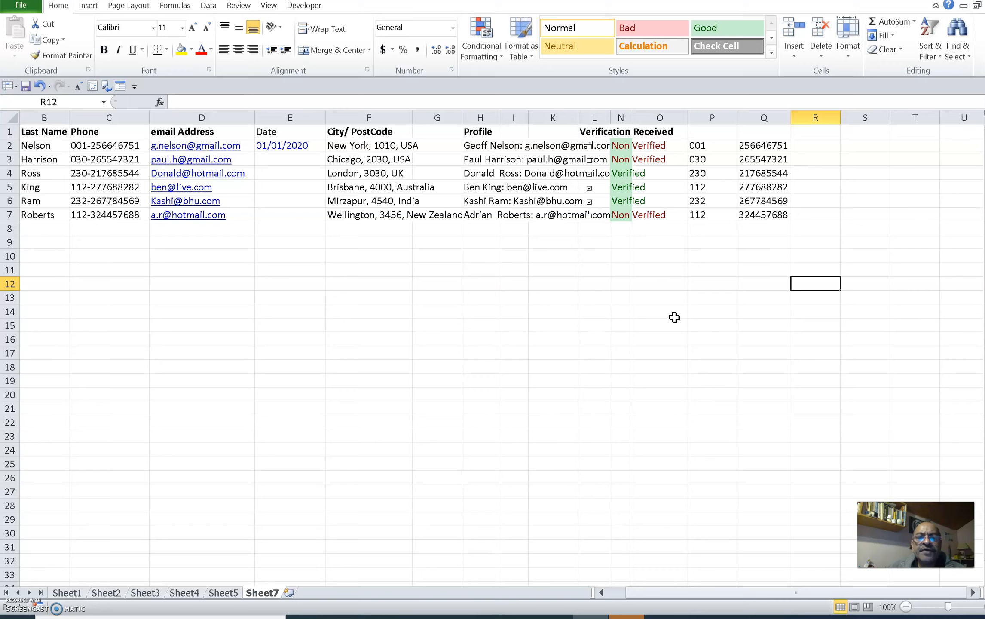
Fill the date in E2 down to E7 as an incrementing series
click(679, 316)
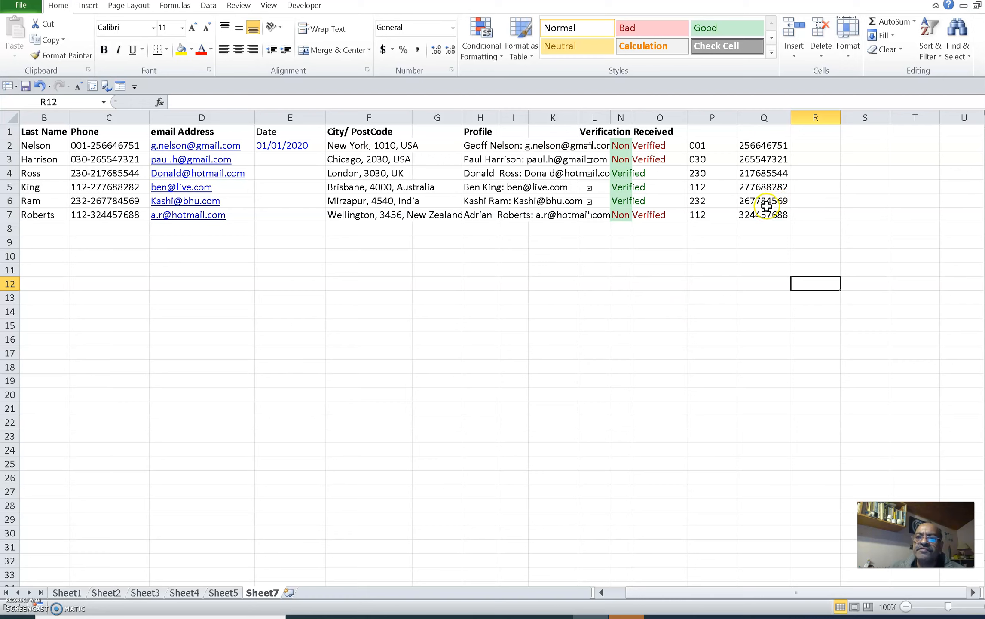
click(287, 147)
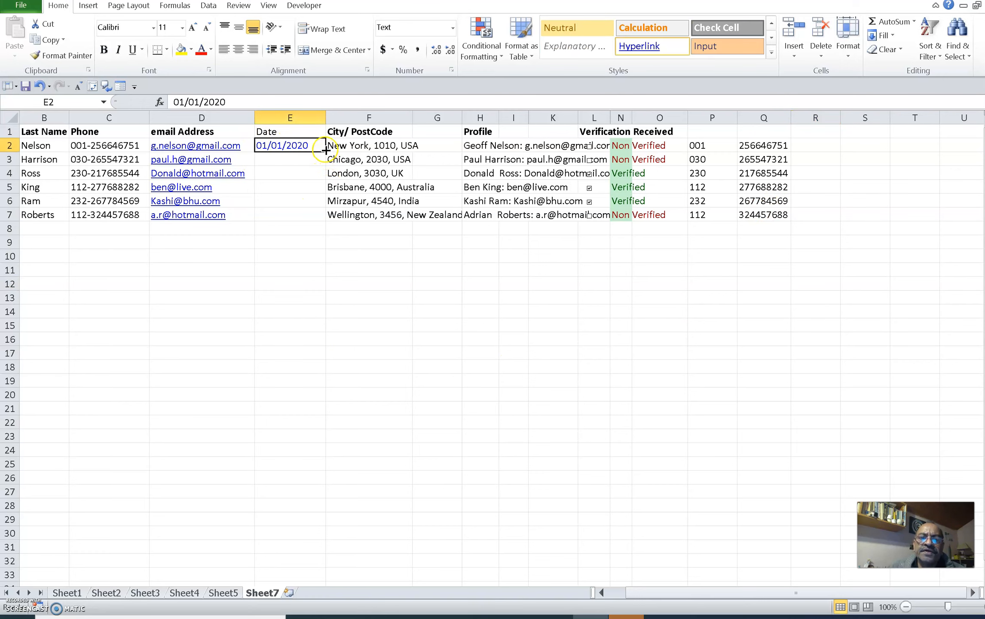
drag(326, 150, 319, 222)
click(384, 278)
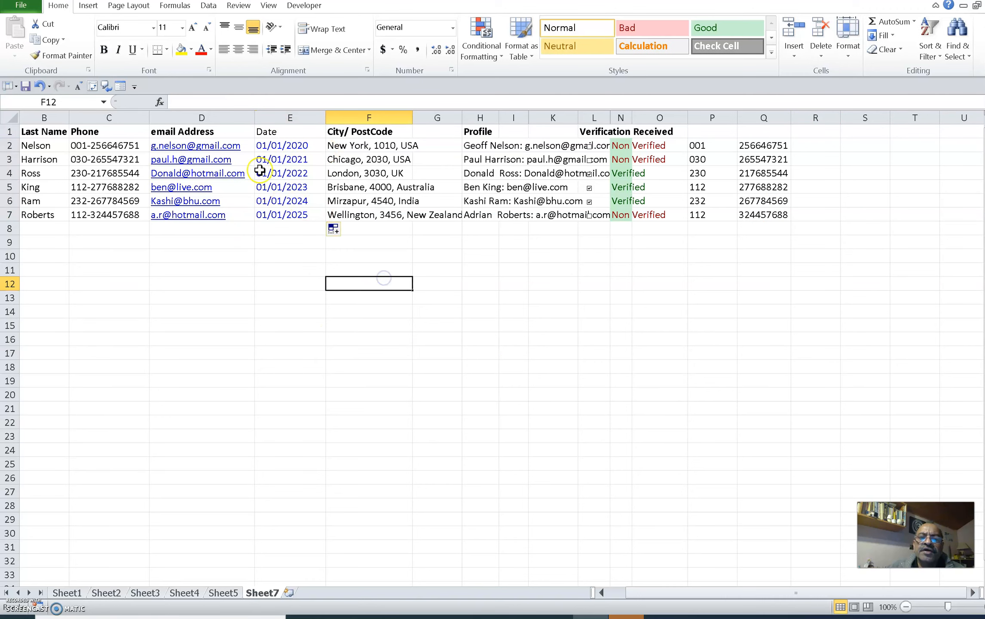
Inspect the individual date cells in column E
click(271, 148)
click(293, 172)
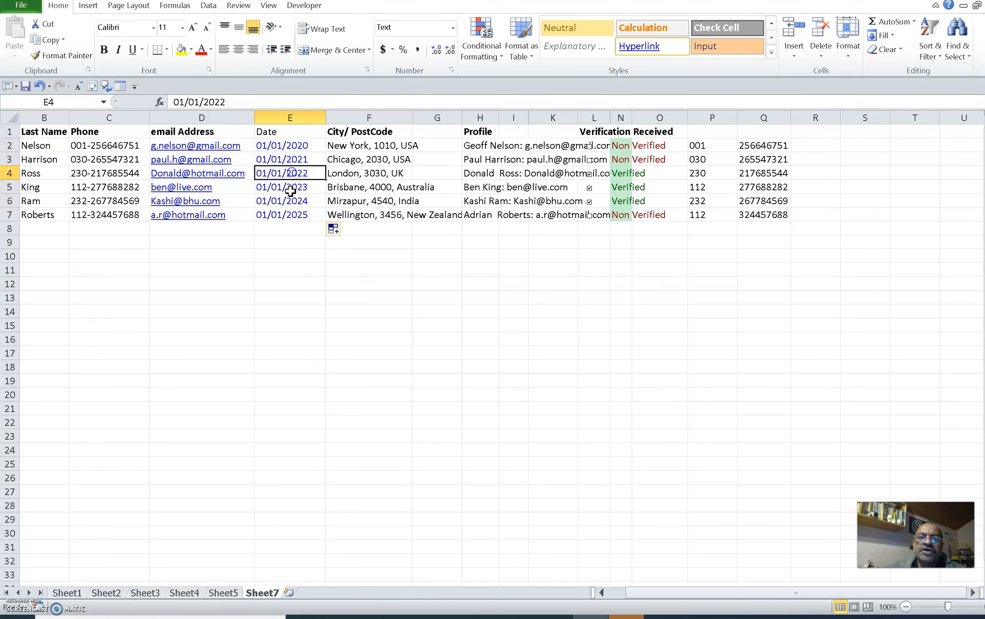
click(291, 200)
click(284, 160)
click(287, 186)
click(285, 147)
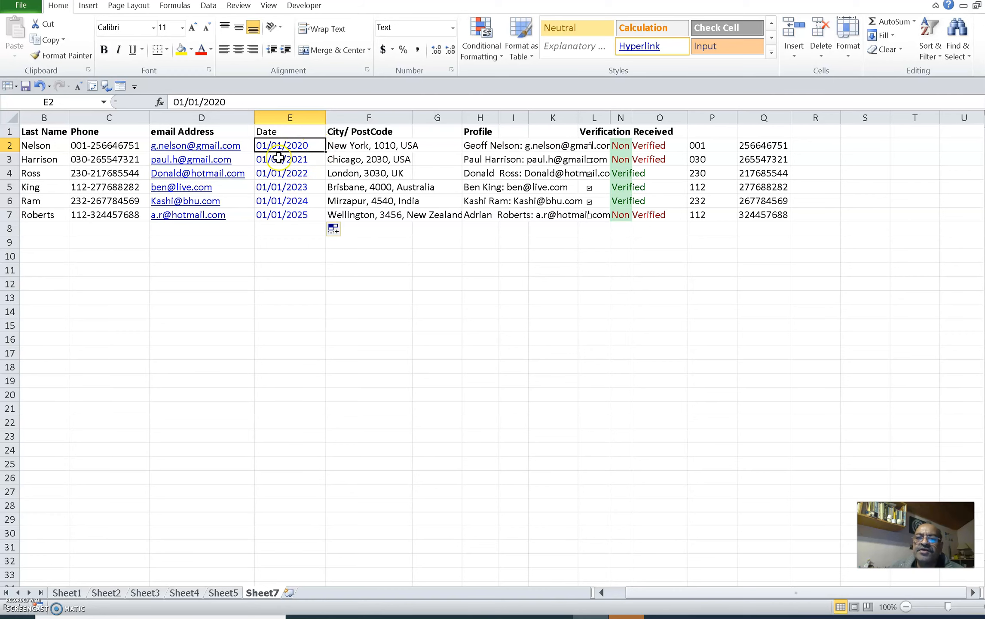
Enter the formula =MID(E2,4,2) in R2 to extract two characters starting at position 4 of the date
click(806, 150)
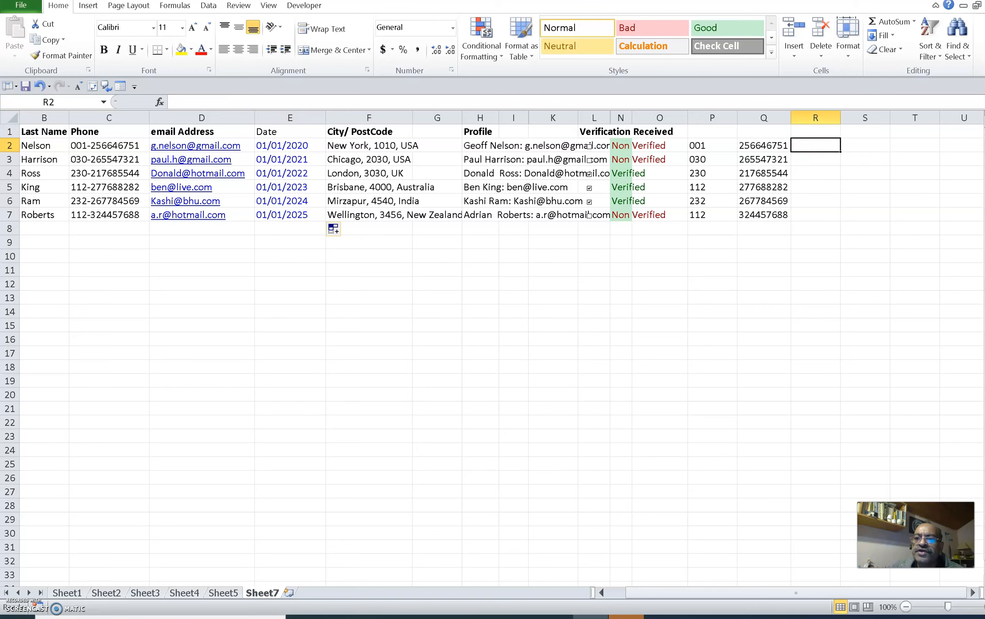
text(=)
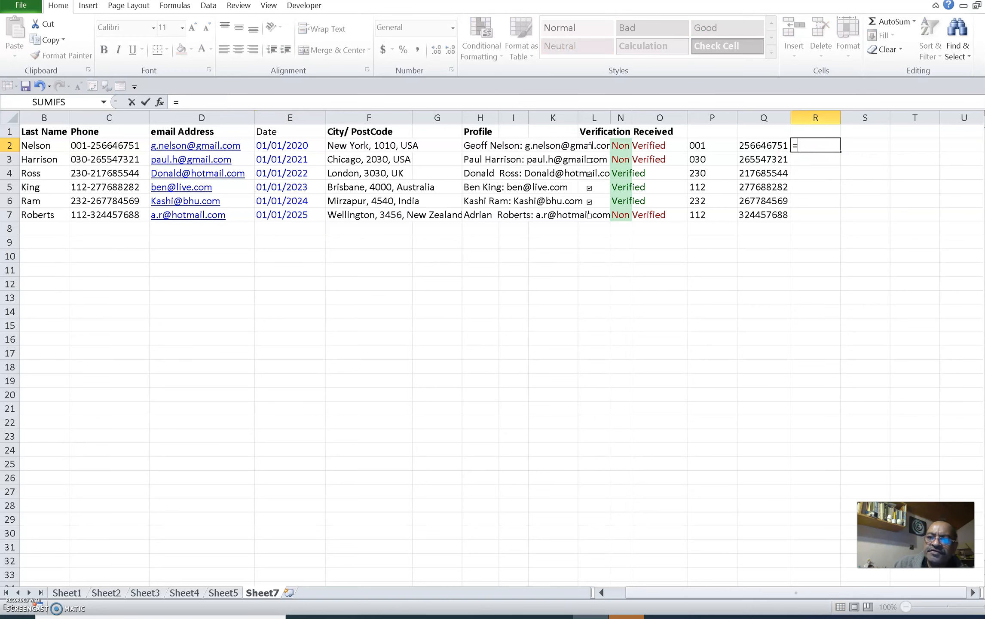
text(mid()
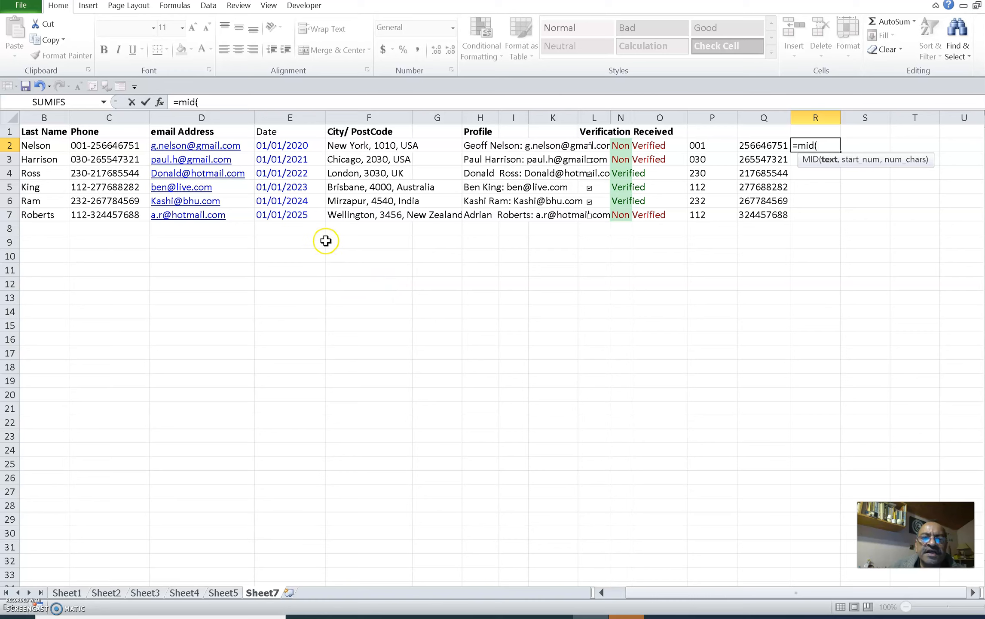
click(285, 146)
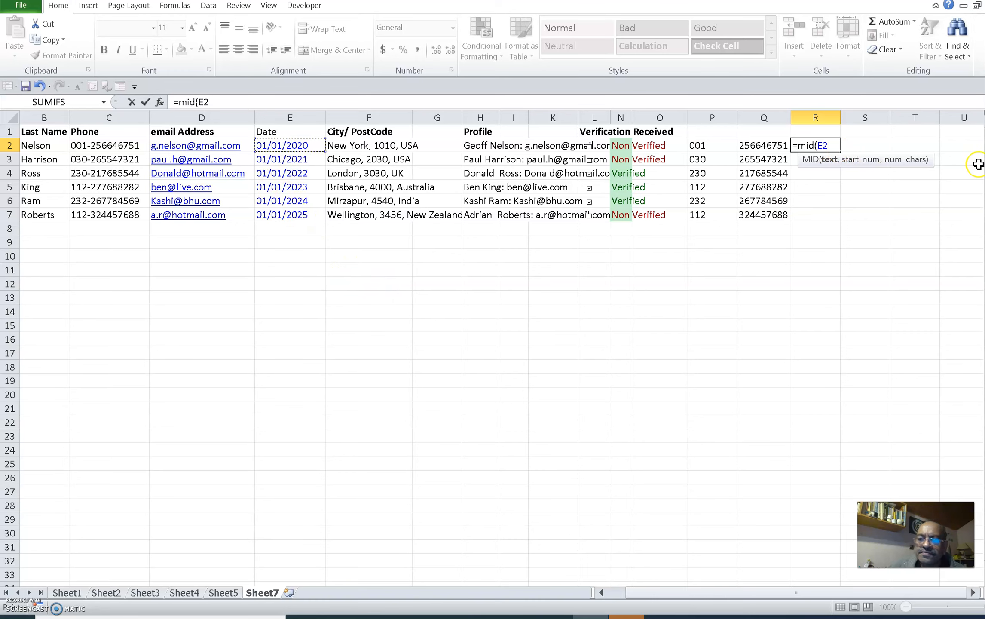
text(,)
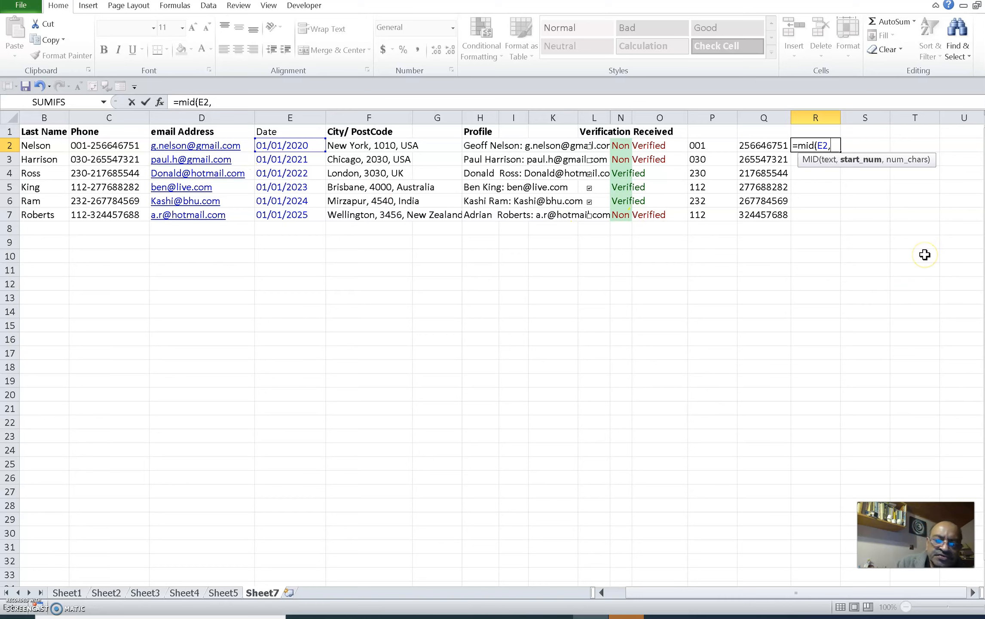
text(4,2)
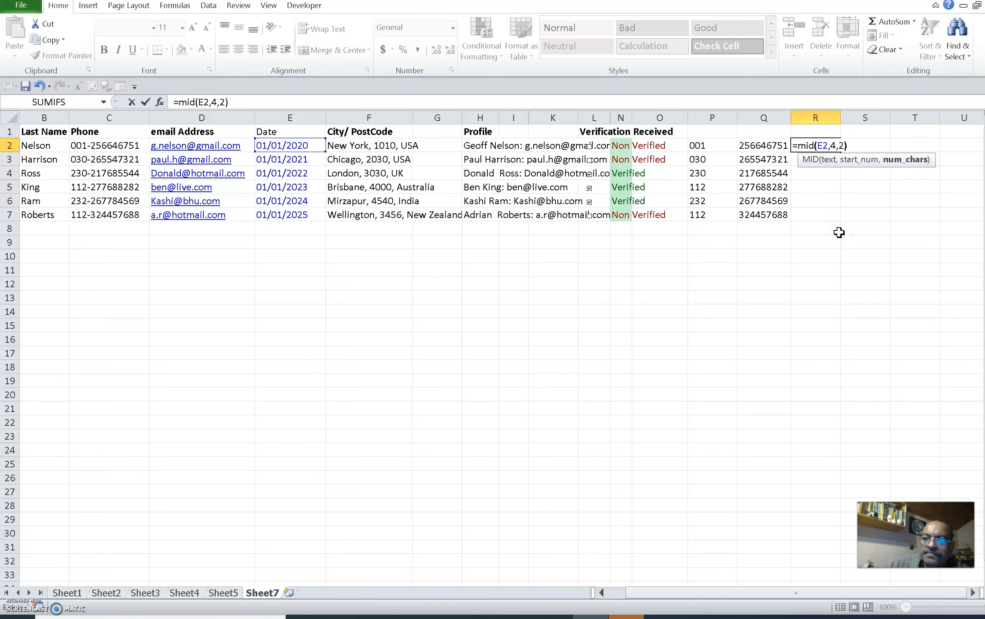
key(Return)
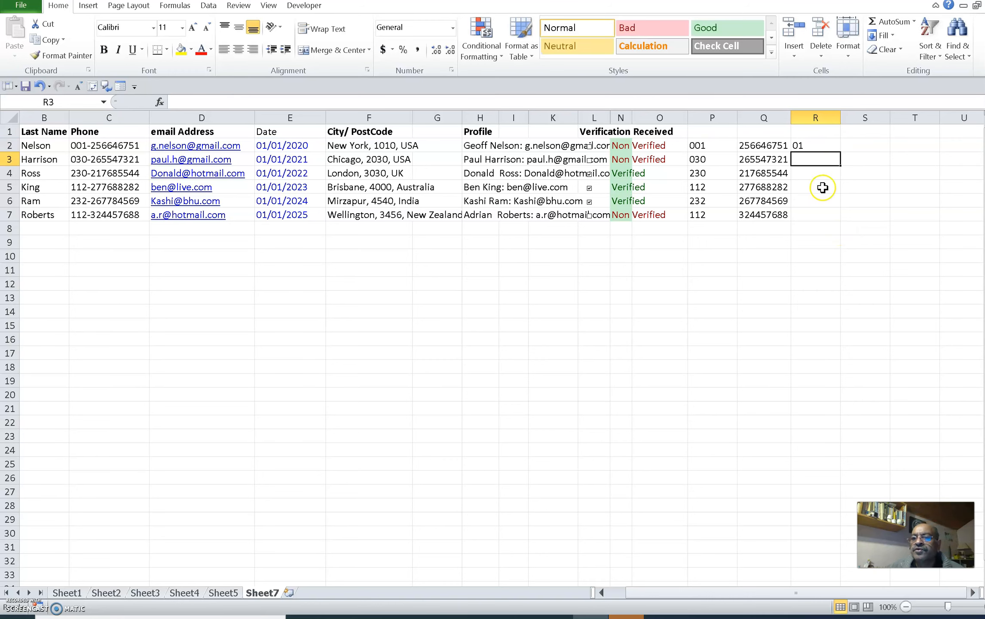
Fill the MID formula from R2 down to R7
click(813, 144)
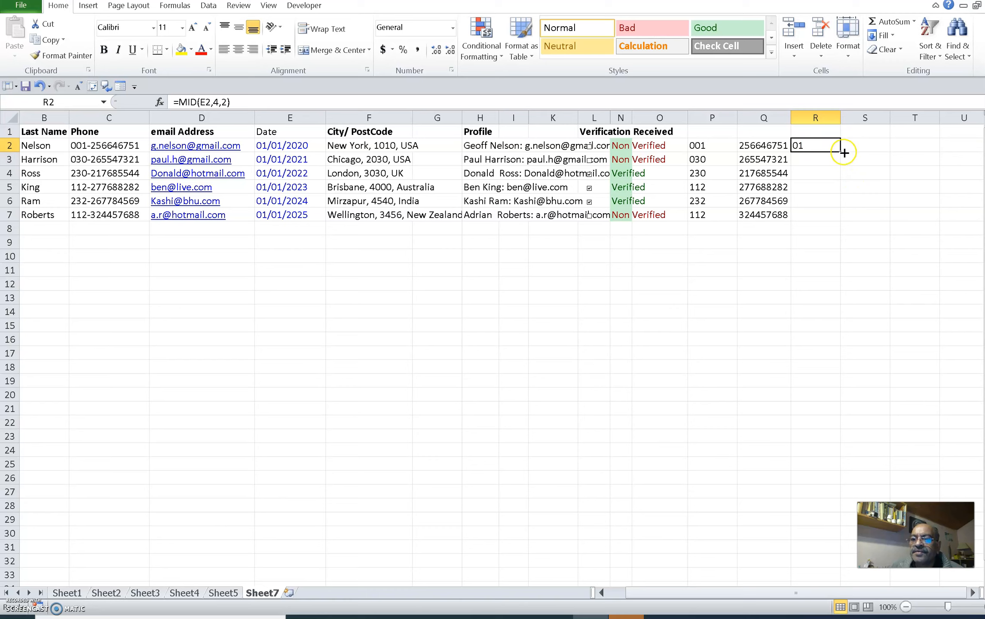
drag(840, 152, 840, 166)
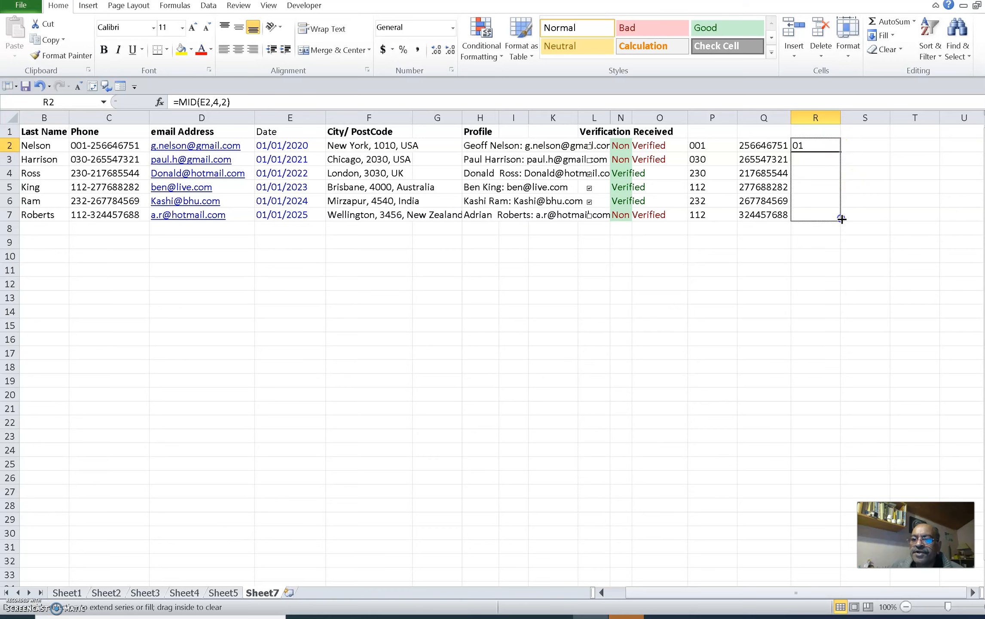
drag(841, 219, 841, 218)
drag(852, 285, 851, 298)
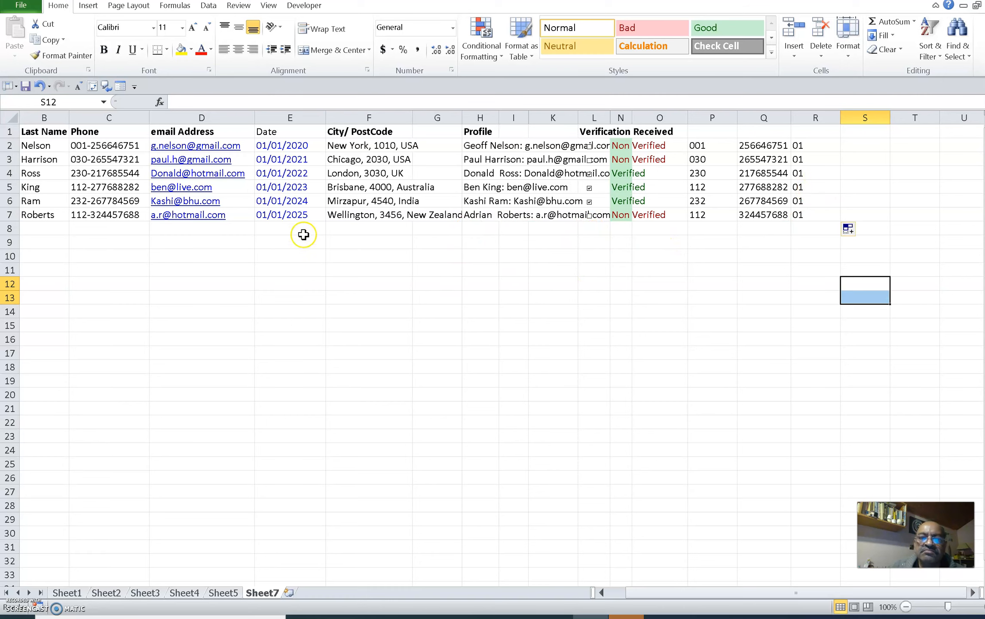
Change the month in the E5 date to 04, making it 01/04/2023
click(281, 187)
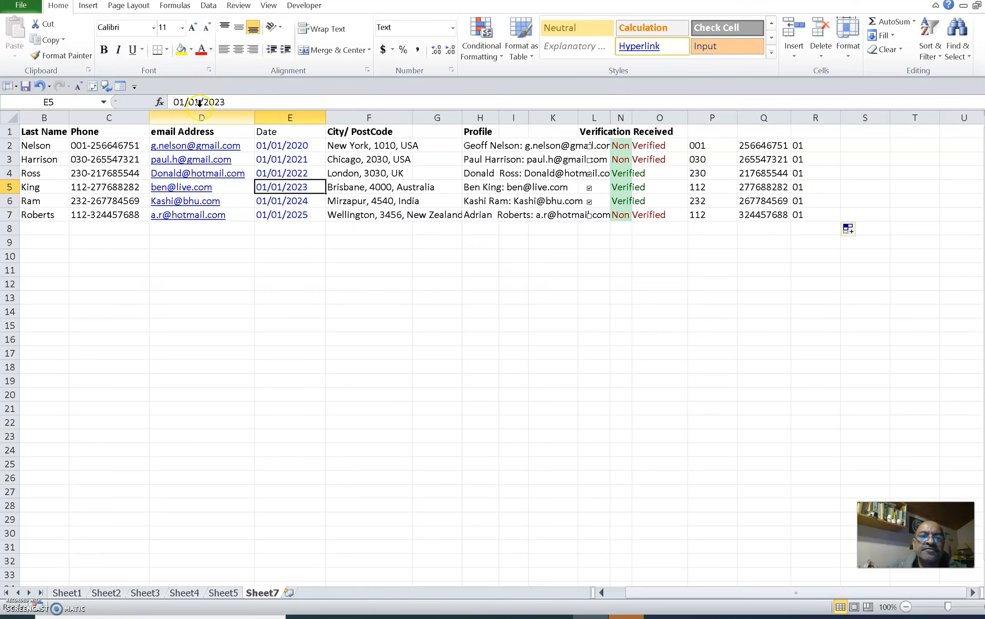
drag(199, 103, 194, 104)
text(4)
click(215, 255)
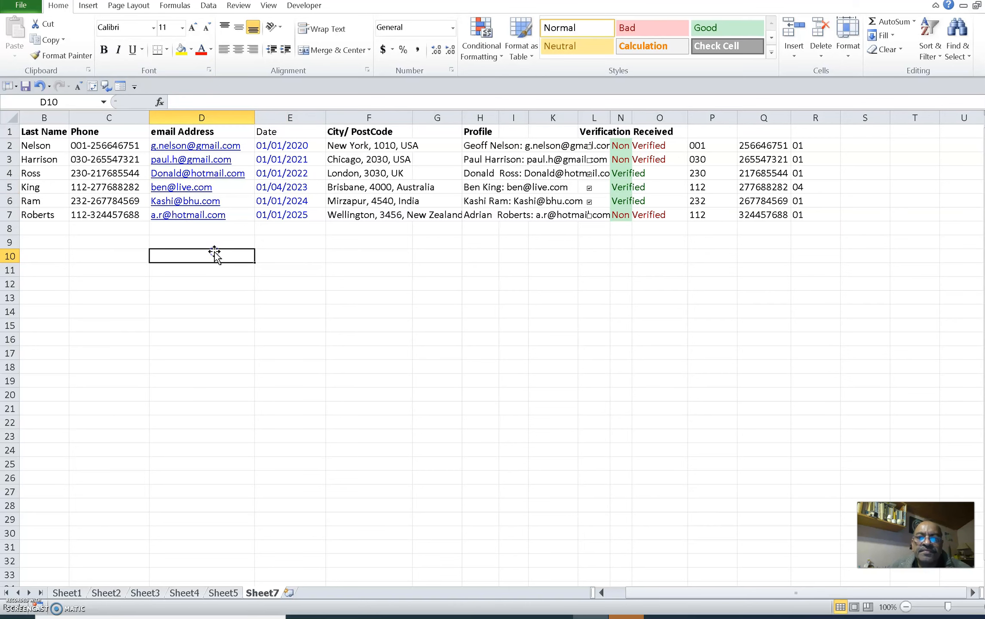
Change the month in the E3 date to 03, making it 01/03/2021
click(284, 160)
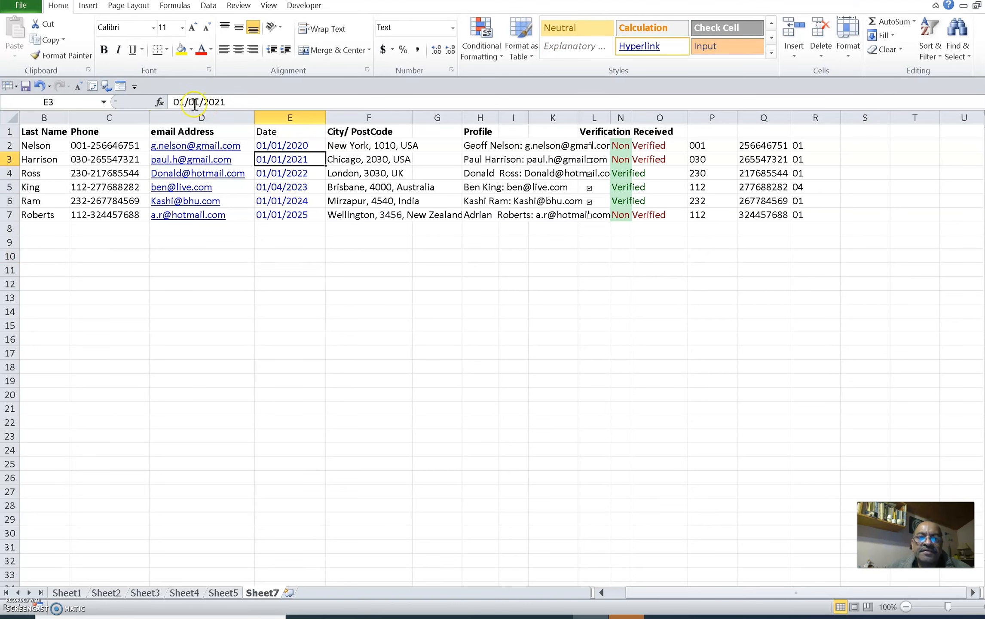
drag(199, 103, 194, 103)
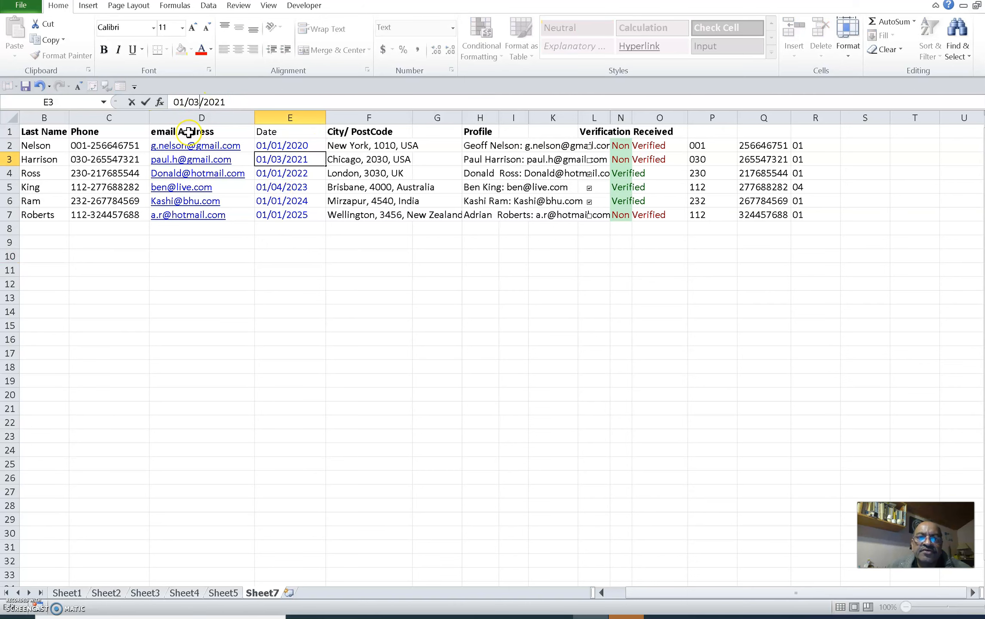
click(595, 312)
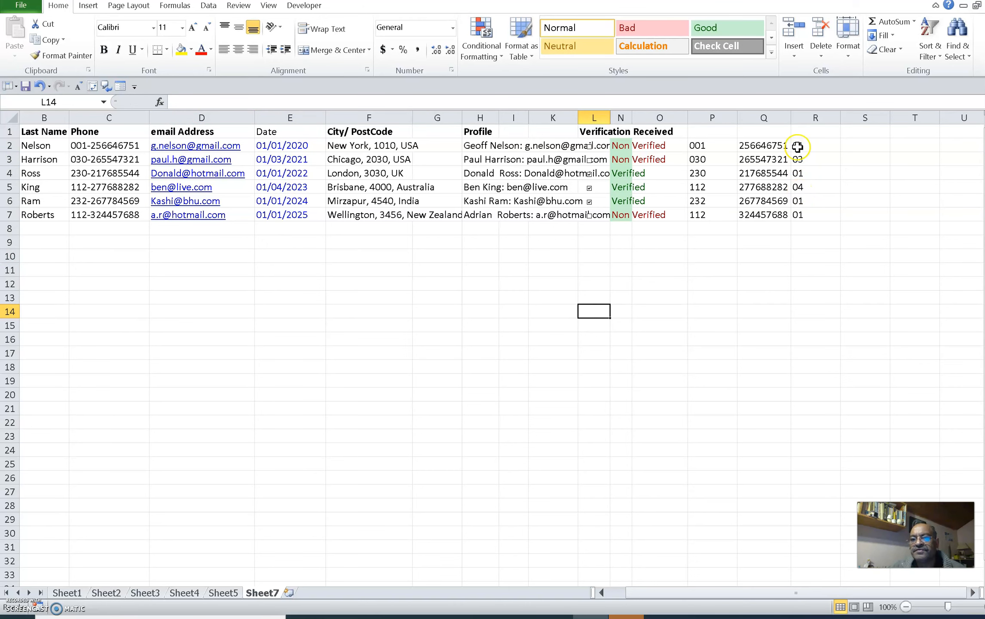